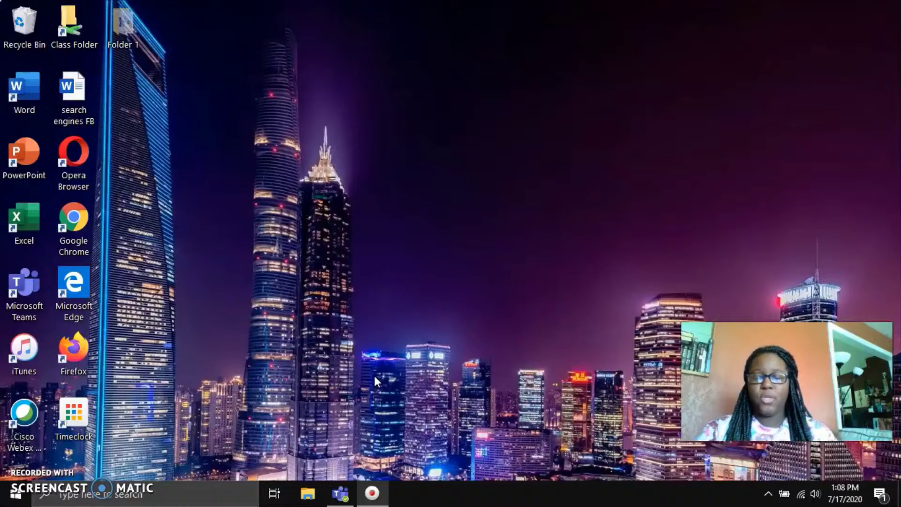
Search the computer for 'pictures' and open the Pictures folder in File Explorer
{"action": "left_click", "coordinate": [371, 388]}
{"action": "left_click", "coordinate": [308, 493]}
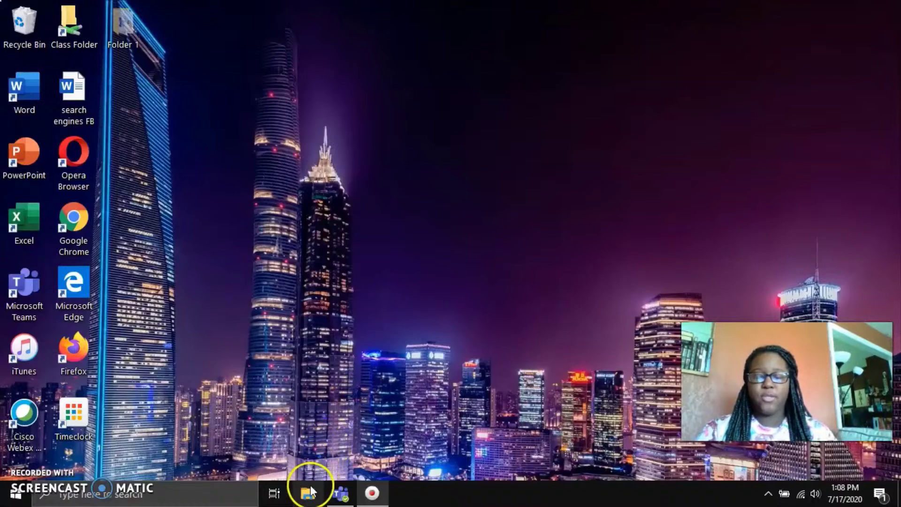
{"action": "left_click", "coordinate": [200, 492]}
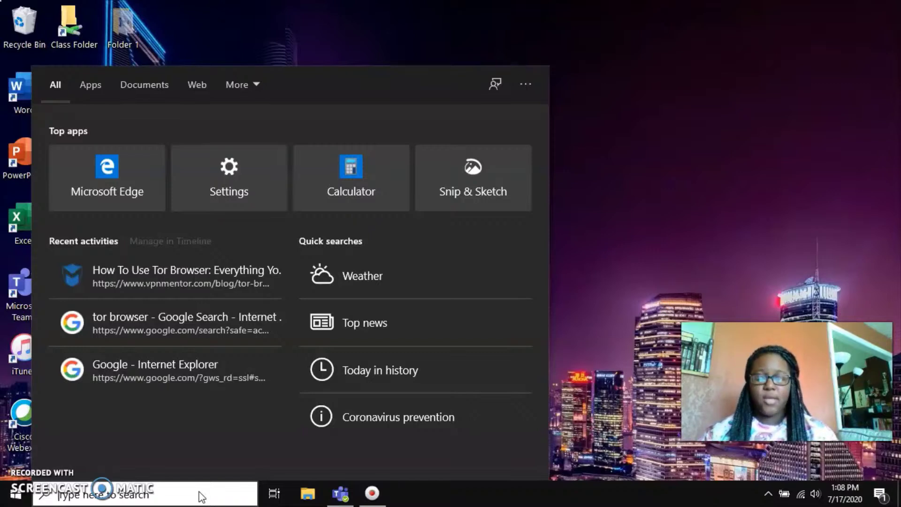
{"action": "type", "text": "pict"}
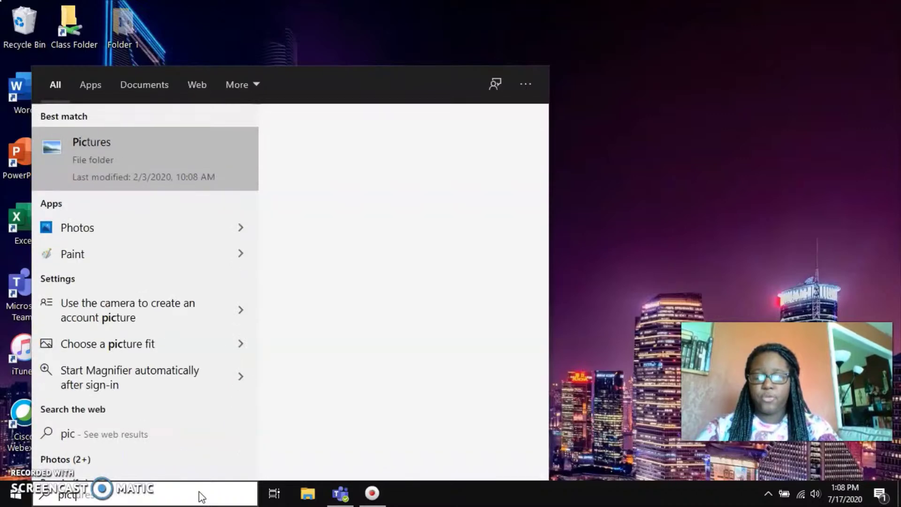
{"action": "type", "text": "ures"}
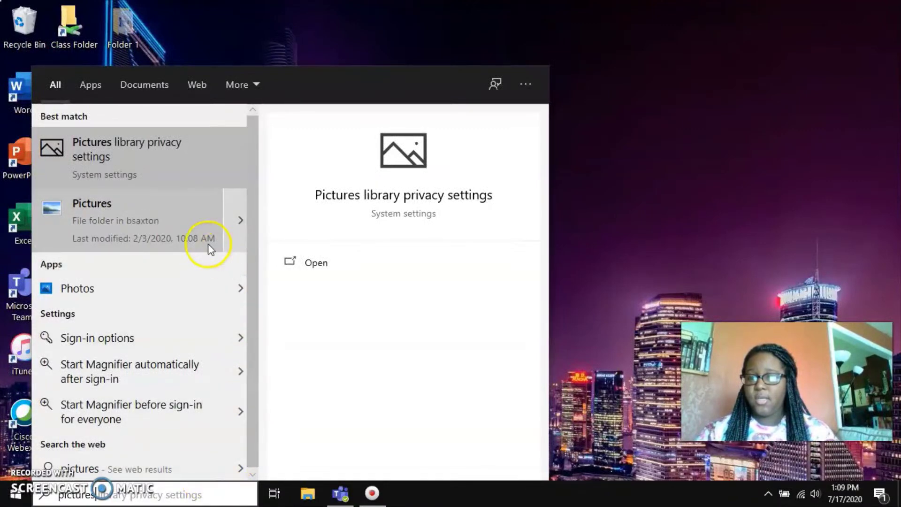
{"action": "left_click", "coordinate": [179, 219]}
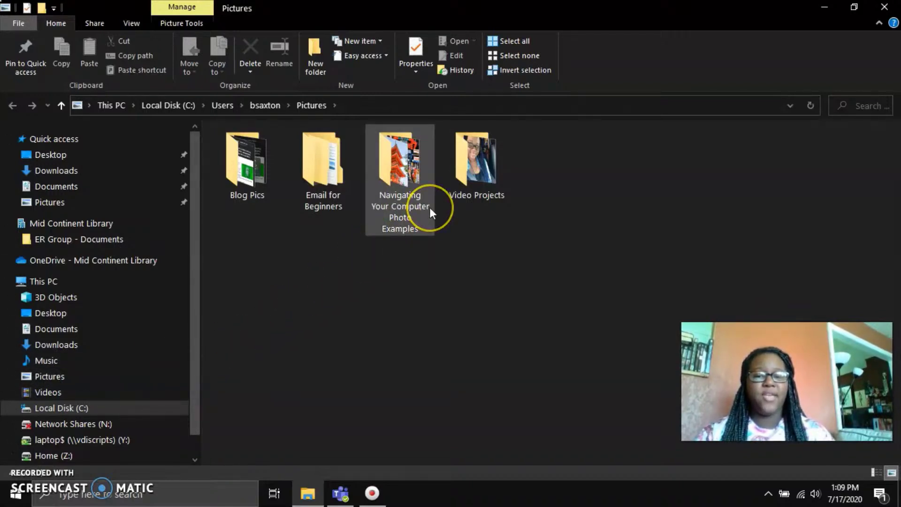
{"action": "mouse_move", "coordinate": [429, 207]}
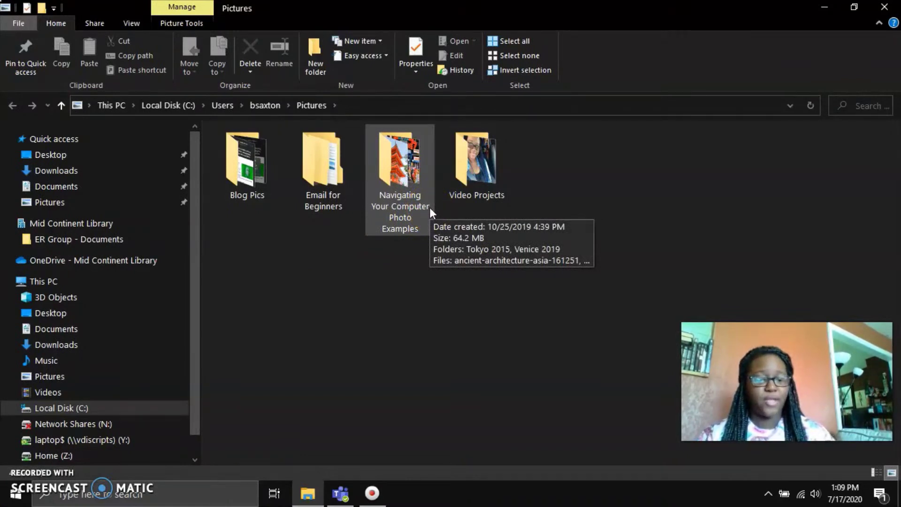
Open the Navigating Your Computer Photo Examples folder inside Pictures
{"action": "double_click", "coordinate": [430, 207]}
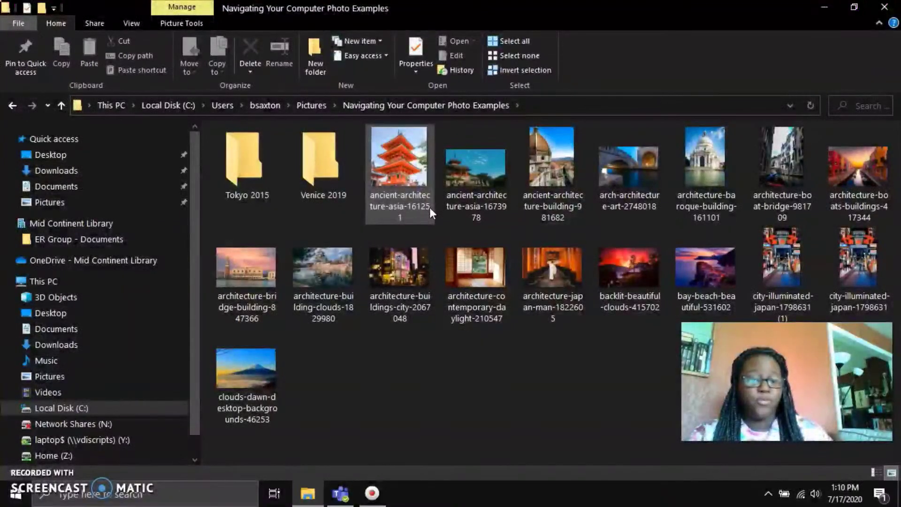
Drag the pagoda photo ancient-architecture-asia-161251 into the Tokyo 2015 folder
{"action": "left_click", "coordinate": [415, 181]}
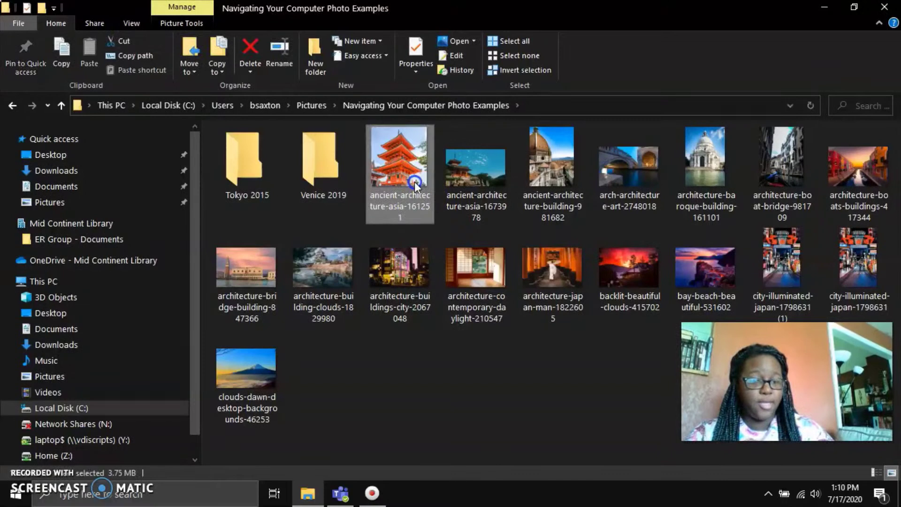
{"action": "left_click_drag", "start_coordinate": [415, 183], "coordinate": [250, 175]}
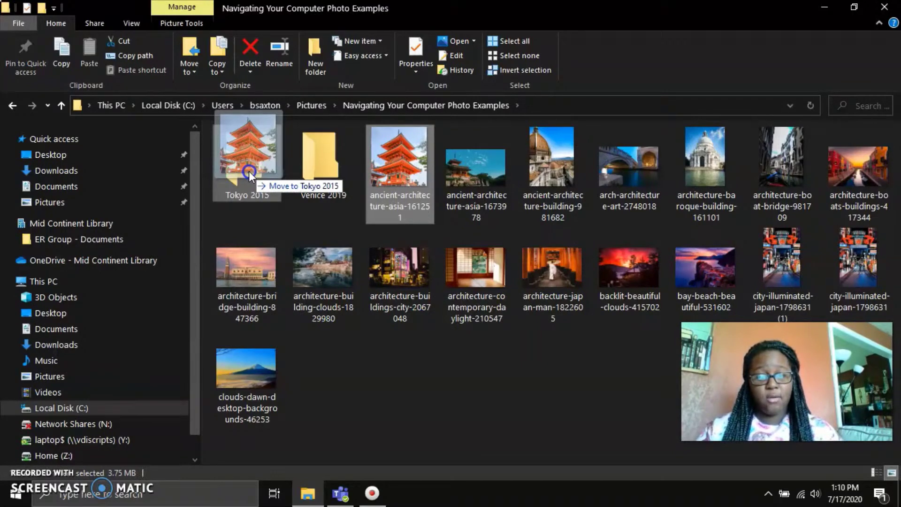
{"action": "left_click_drag", "start_coordinate": [249, 174], "coordinate": [248, 174]}
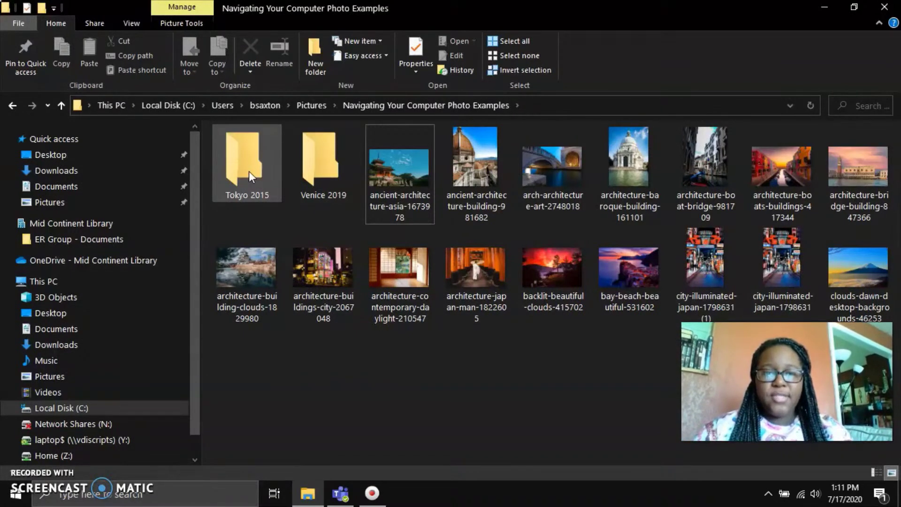
Select ancient-architecture-asia-1673978, architecture-buildings-city, architecture-contemporary-daylight and architecture-japan-man together
{"action": "left_click", "coordinate": [410, 168]}
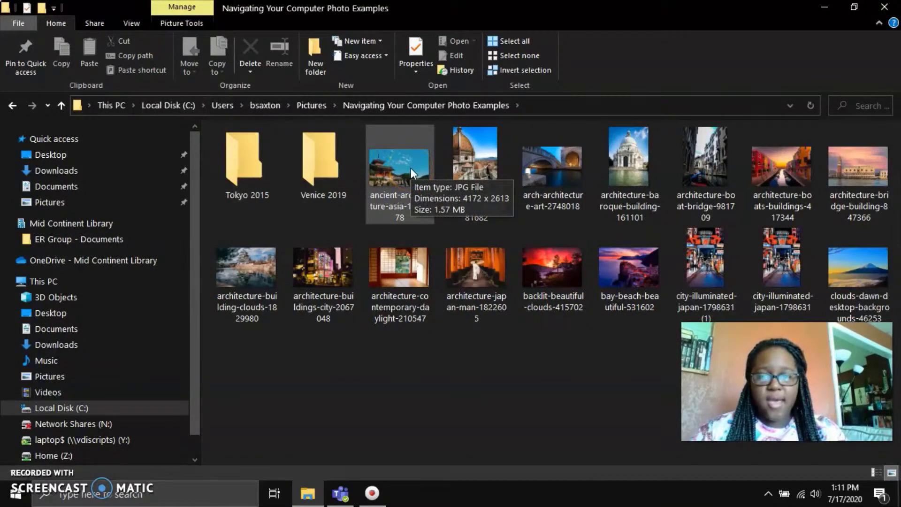
{"action": "left_click", "coordinate": [340, 288]}
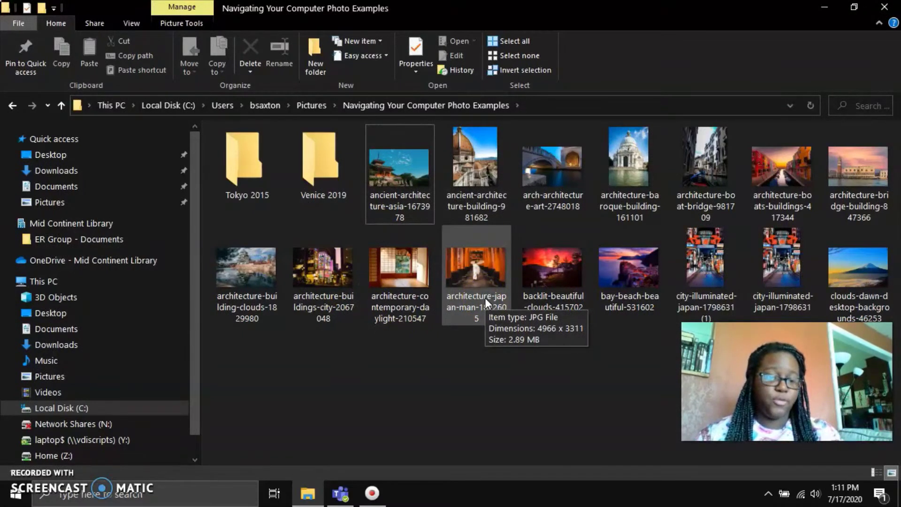
{"action": "left_click", "coordinate": [400, 173]}
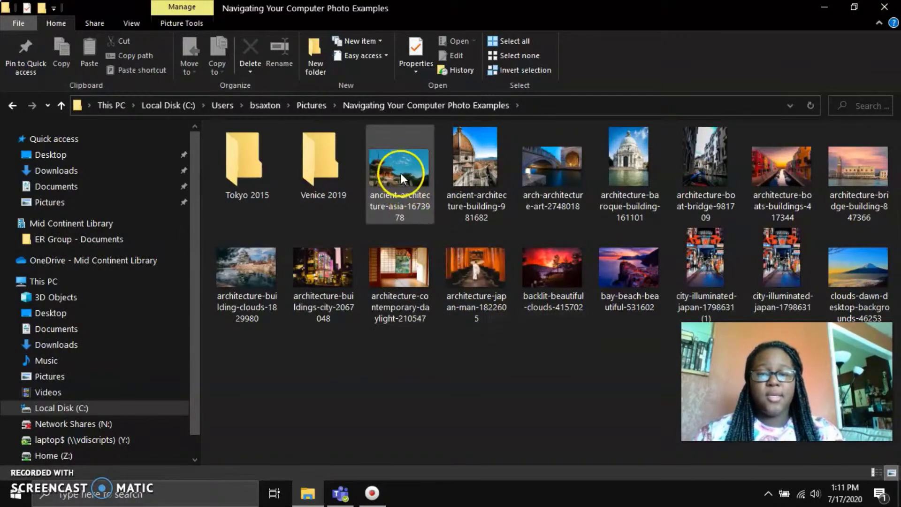
{"action": "left_click", "coordinate": [400, 171]}
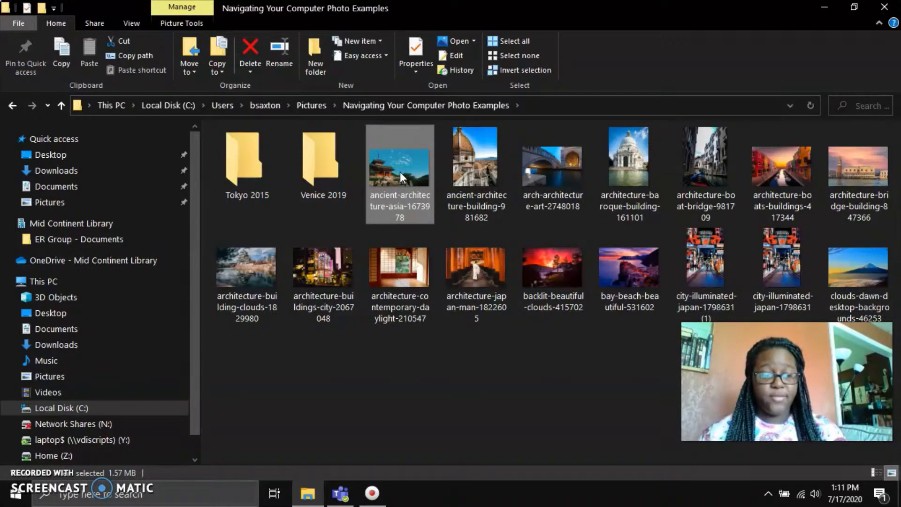
{"action": "left_click", "coordinate": [347, 263], "text": "ctrl"}
{"action": "left_click", "coordinate": [380, 267], "text": "ctrl"}
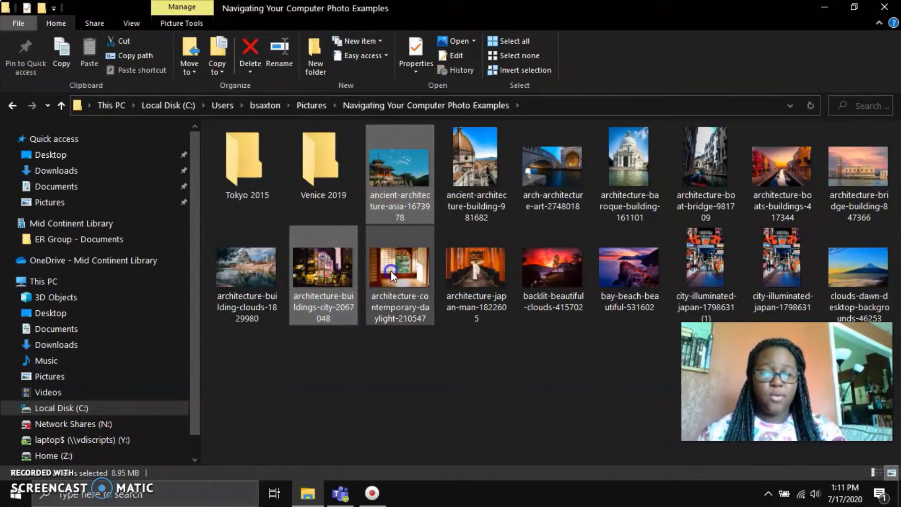
{"action": "left_click", "coordinate": [453, 274], "text": "ctrl"}
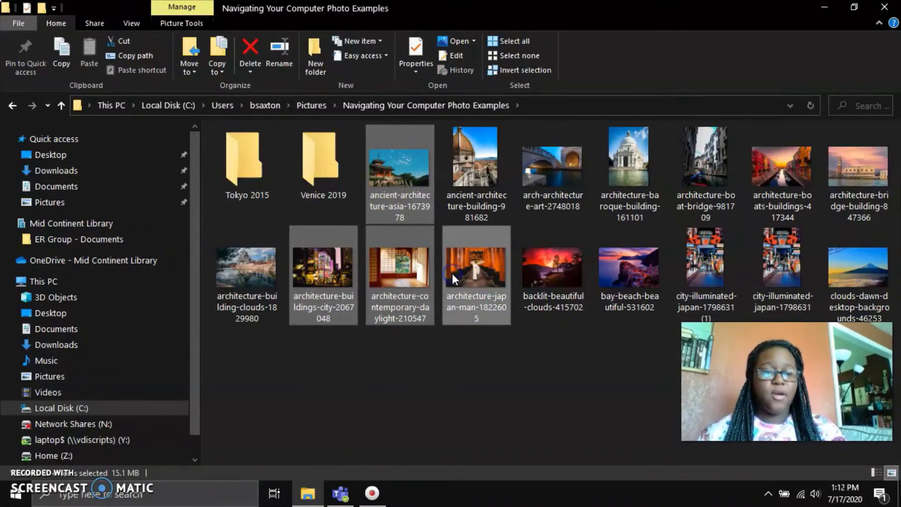
{"action": "left_click", "coordinate": [543, 284], "text": "ctrl"}
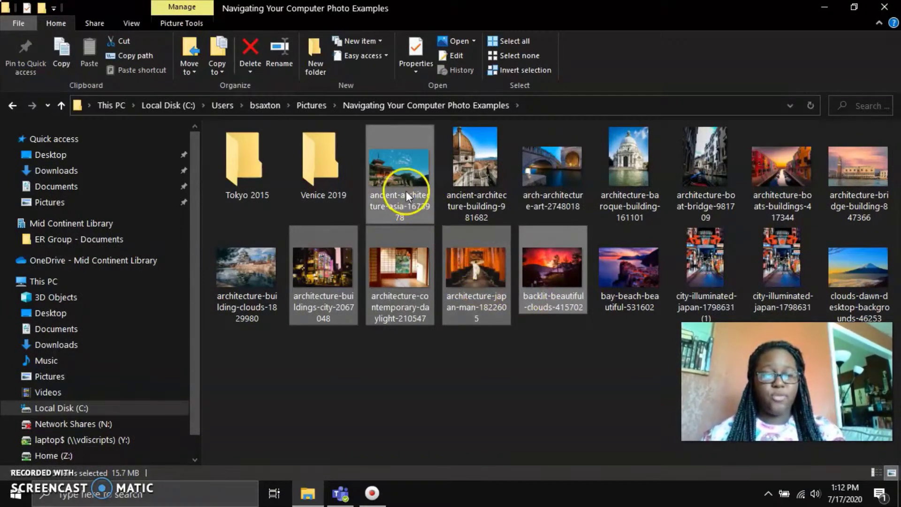
{"action": "left_click", "coordinate": [553, 285], "text": "ctrl"}
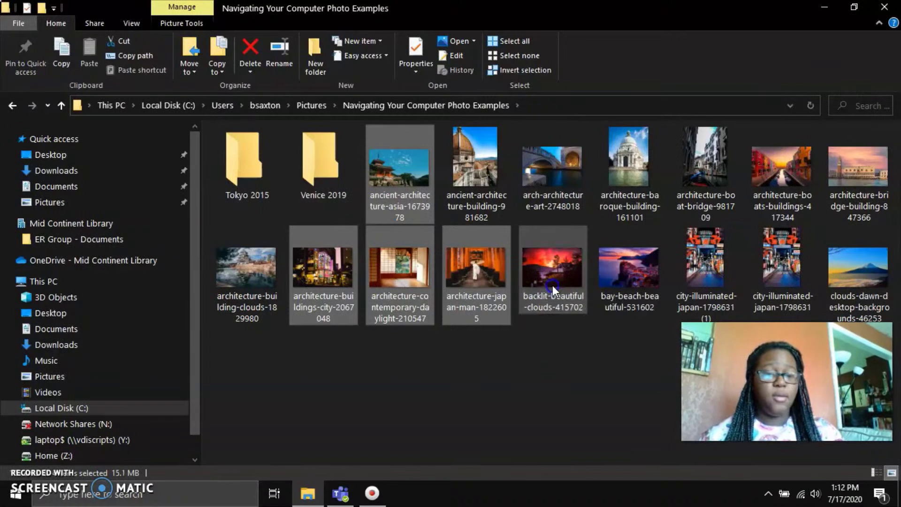
Move the four selected Japan photos into Pictures > Navigating Your Computer Photo Examples > Tokyo 2015
{"action": "left_click", "coordinate": [193, 76]}
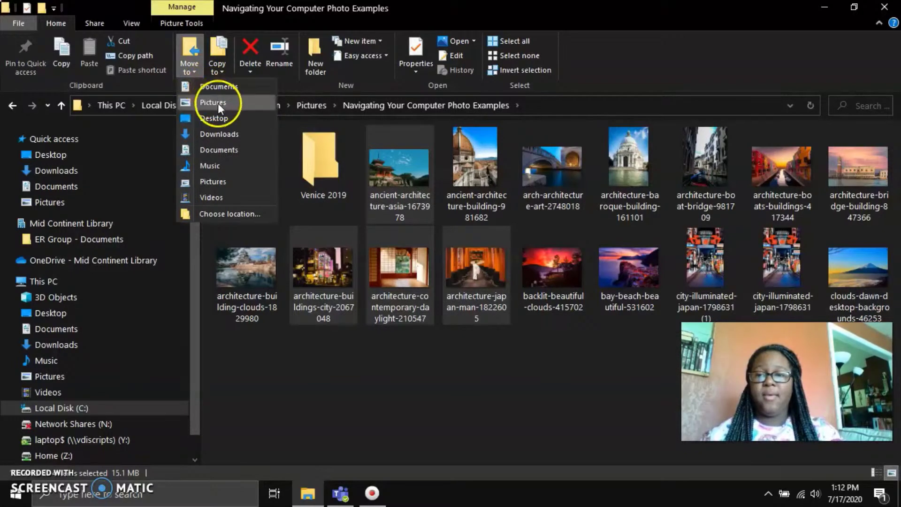
{"action": "left_click", "coordinate": [249, 213]}
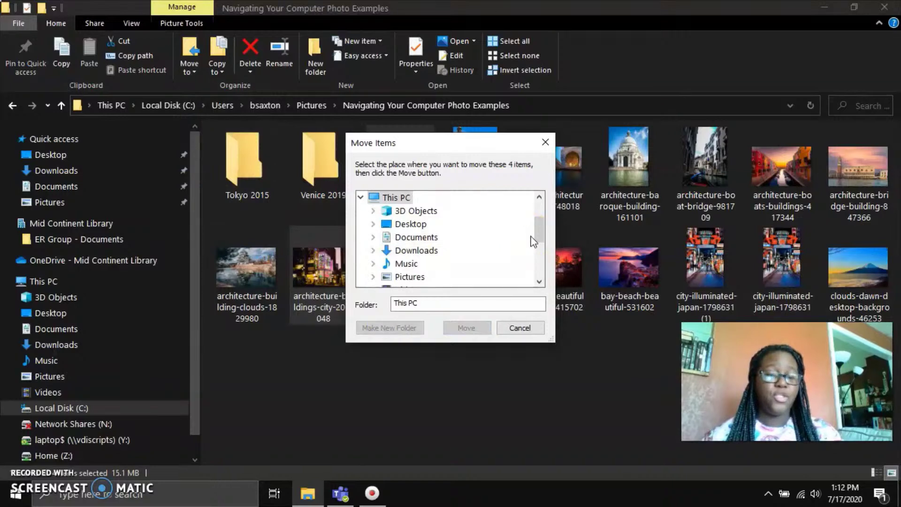
{"action": "left_click_drag", "start_coordinate": [539, 242], "coordinate": [543, 249]}
{"action": "left_click", "coordinate": [372, 237]}
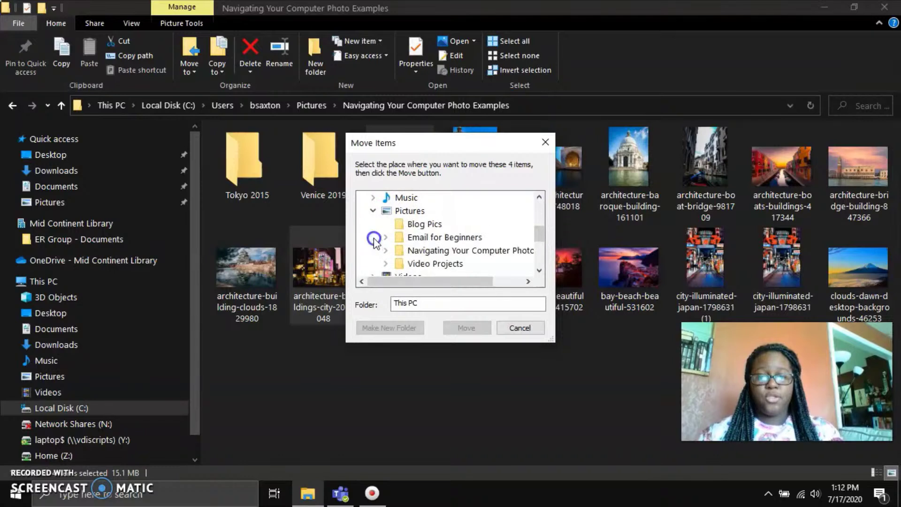
{"action": "left_click", "coordinate": [385, 250]}
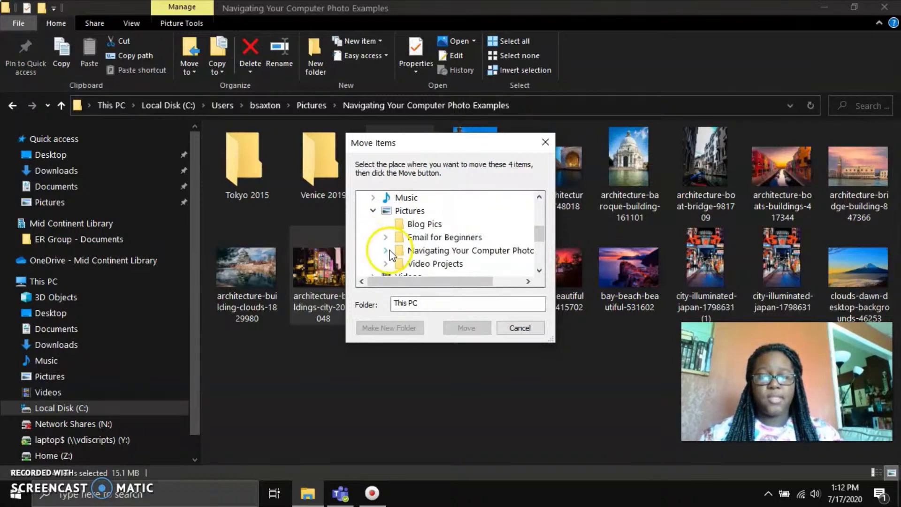
{"action": "left_click", "coordinate": [439, 252]}
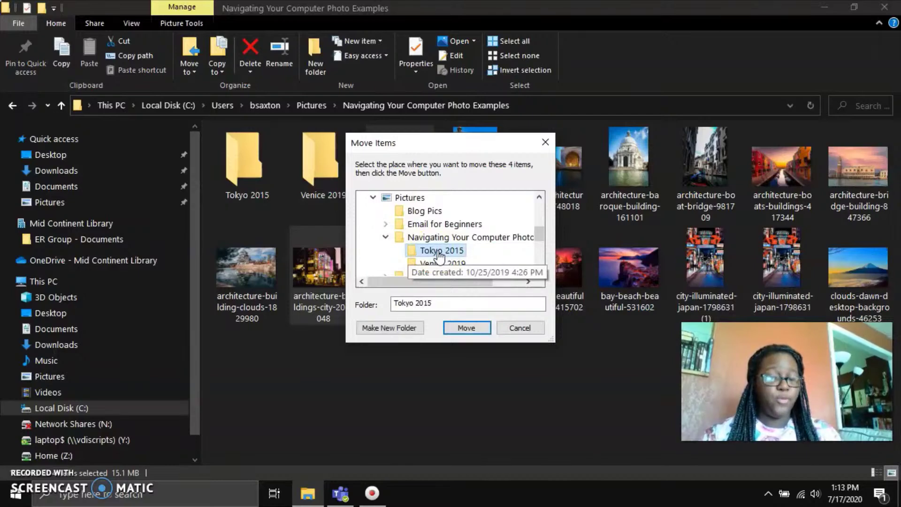
{"action": "left_click", "coordinate": [475, 329]}
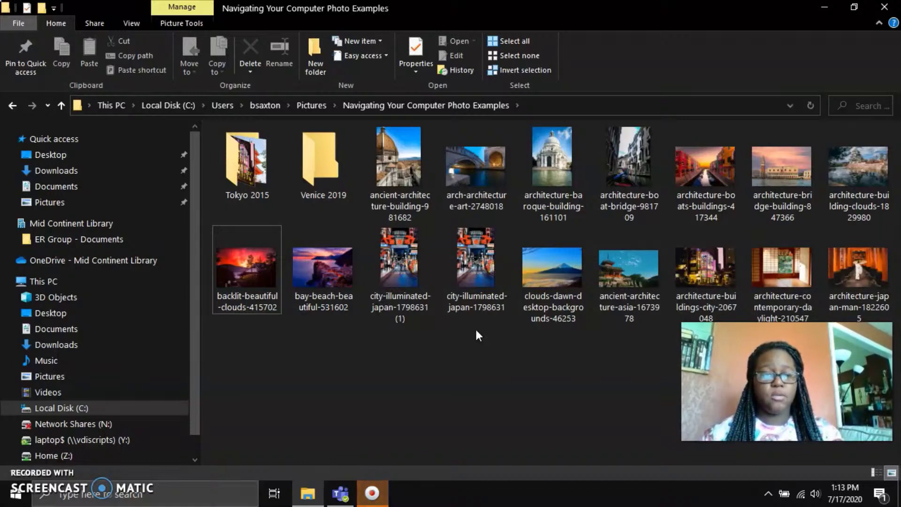
Select four Japan photos, including city-illuminated-japan-1798631 (1), and drag them into Tokyo 2015
{"action": "left_click", "coordinate": [506, 371]}
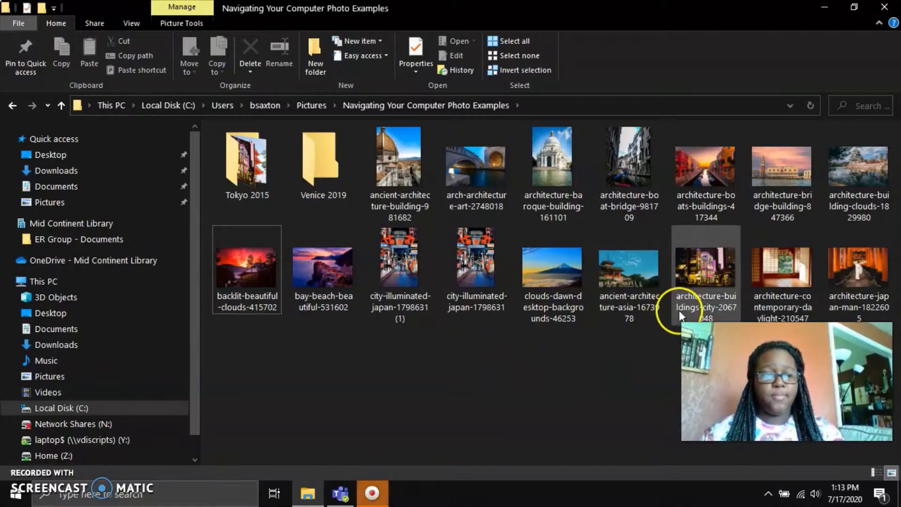
{"action": "left_click", "coordinate": [696, 303]}
{"action": "left_click", "coordinate": [765, 297], "text": "ctrl"}
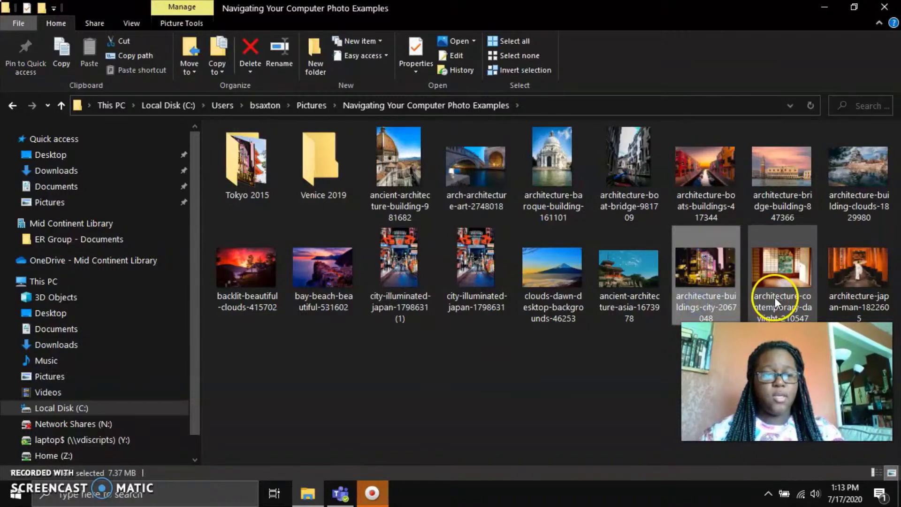
{"action": "left_click", "coordinate": [850, 293], "text": "ctrl"}
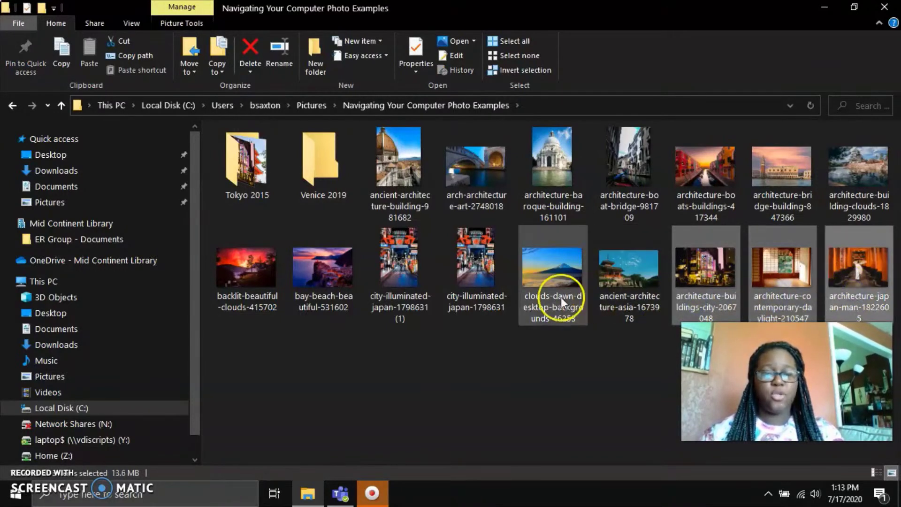
{"action": "left_click", "coordinate": [413, 297], "text": "ctrl"}
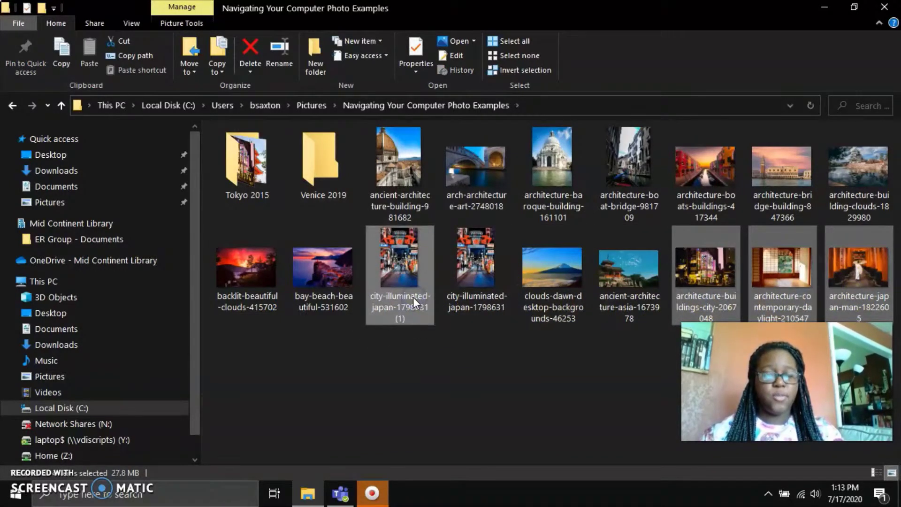
{"action": "left_click", "coordinate": [409, 265]}
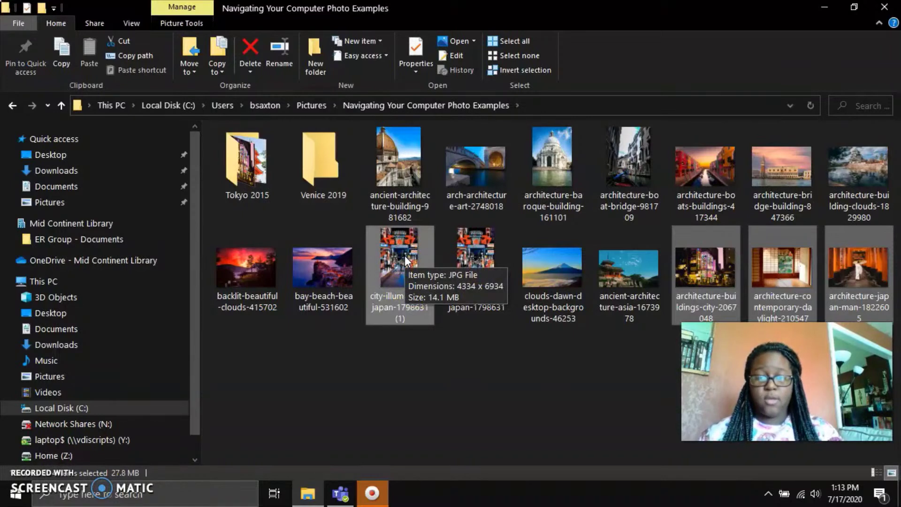
{"action": "left_click_drag", "start_coordinate": [404, 255], "coordinate": [246, 169]}
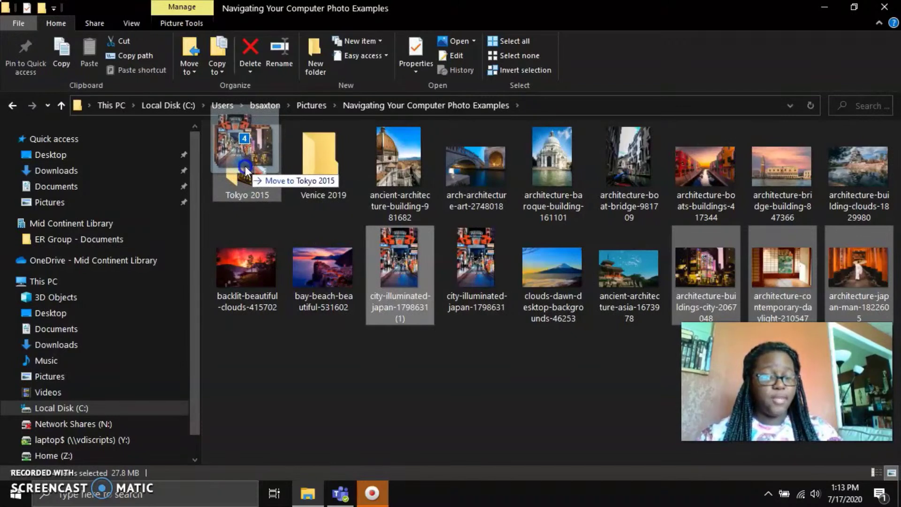
{"action": "left_click_drag", "start_coordinate": [246, 170], "coordinate": [246, 170]}
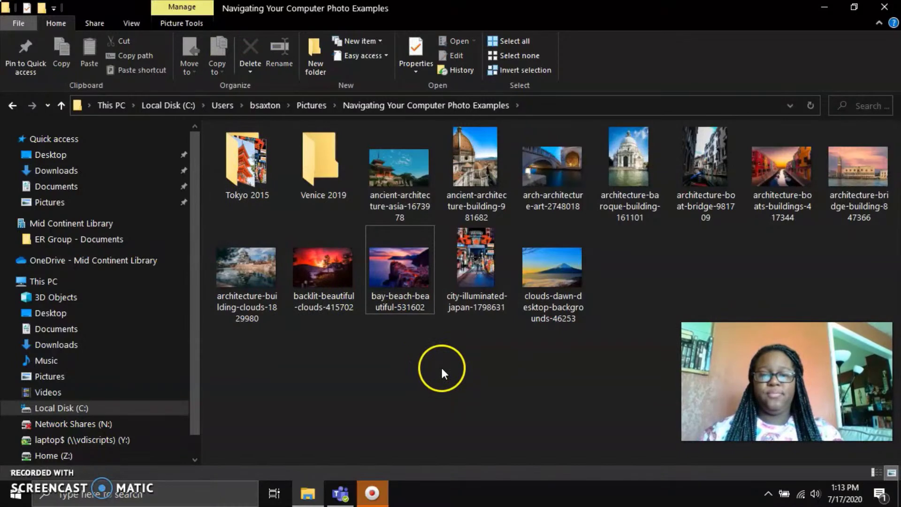
Cut the backlit-beautiful-clouds and city-illuminated-japan photos for moving
{"action": "left_click", "coordinate": [479, 274]}
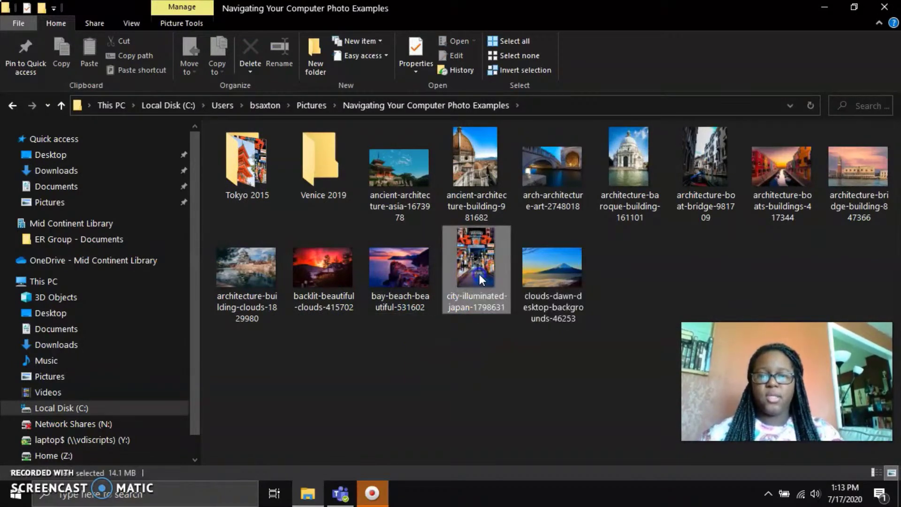
{"action": "left_click", "coordinate": [323, 273], "text": "ctrl"}
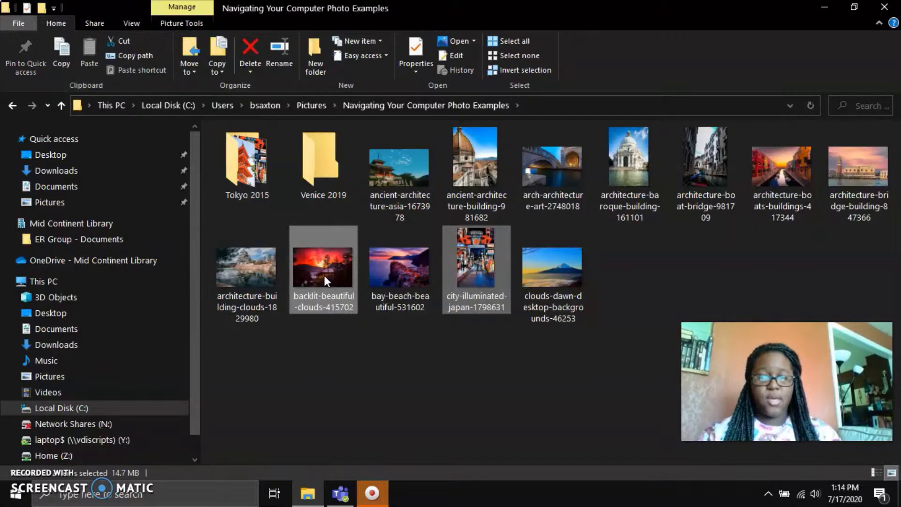
{"action": "right_click", "coordinate": [324, 275]}
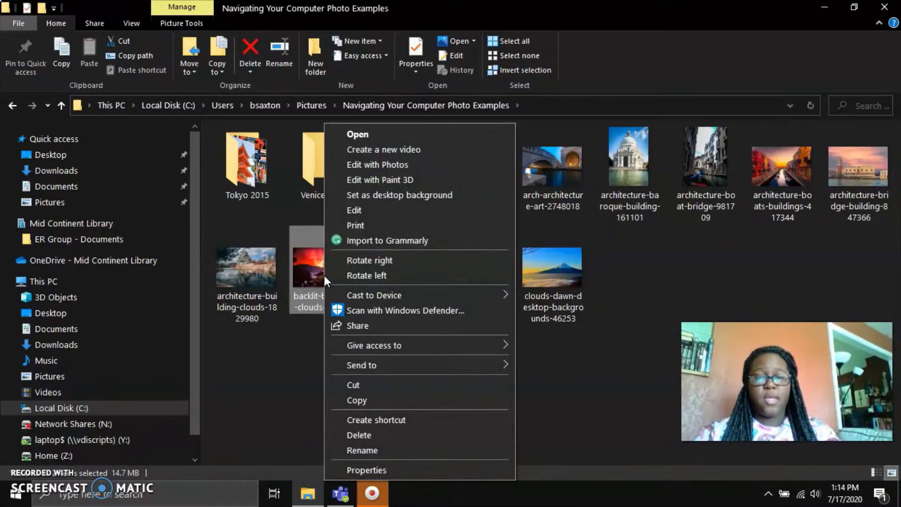
{"action": "left_click", "coordinate": [503, 362]}
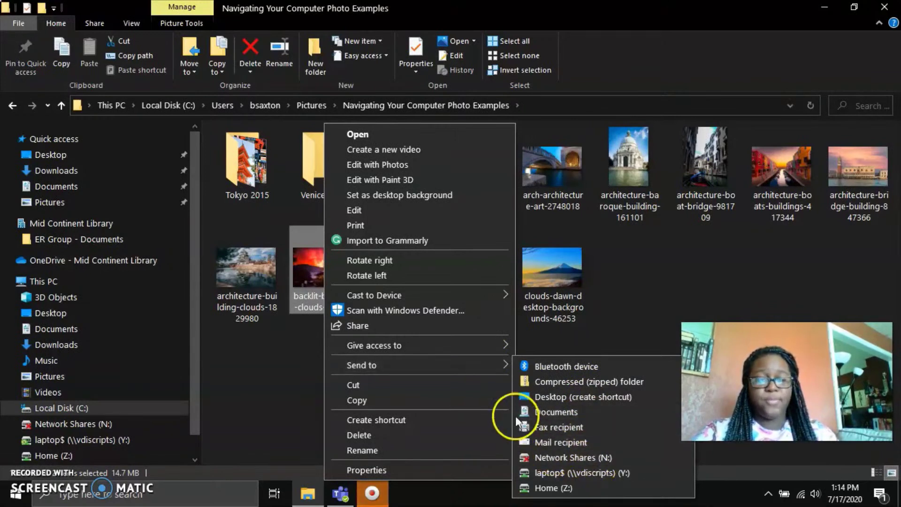
{"action": "left_click", "coordinate": [499, 384]}
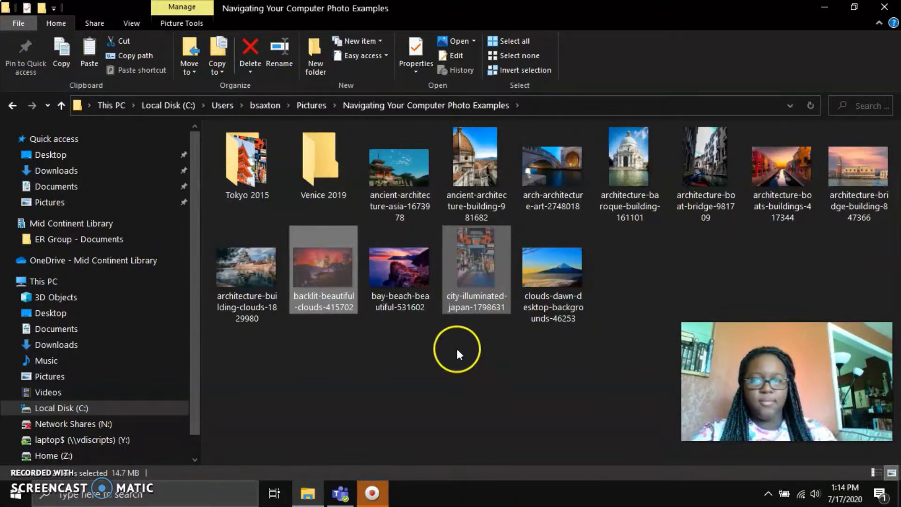
Open Tokyo 2015 and paste backlit-beautiful-clouds and city-illuminated-japan into it
{"action": "left_click", "coordinate": [247, 184]}
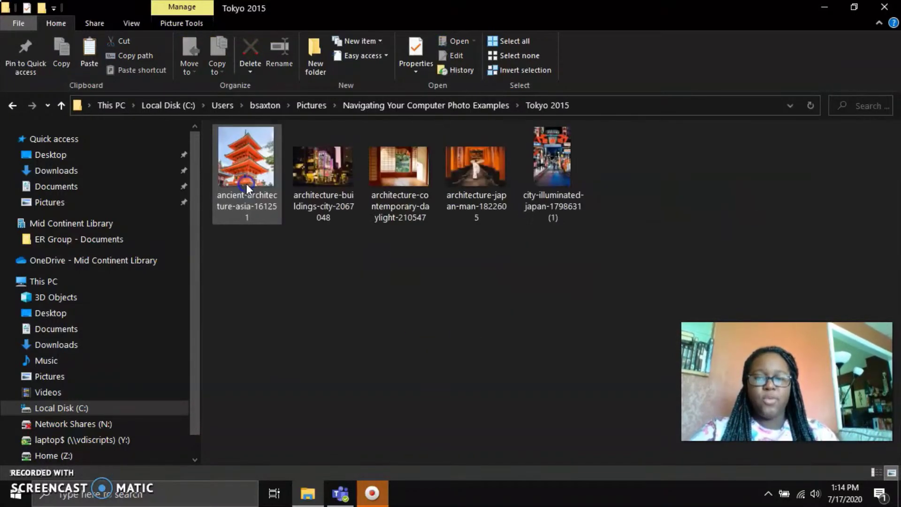
{"action": "left_click", "coordinate": [280, 244]}
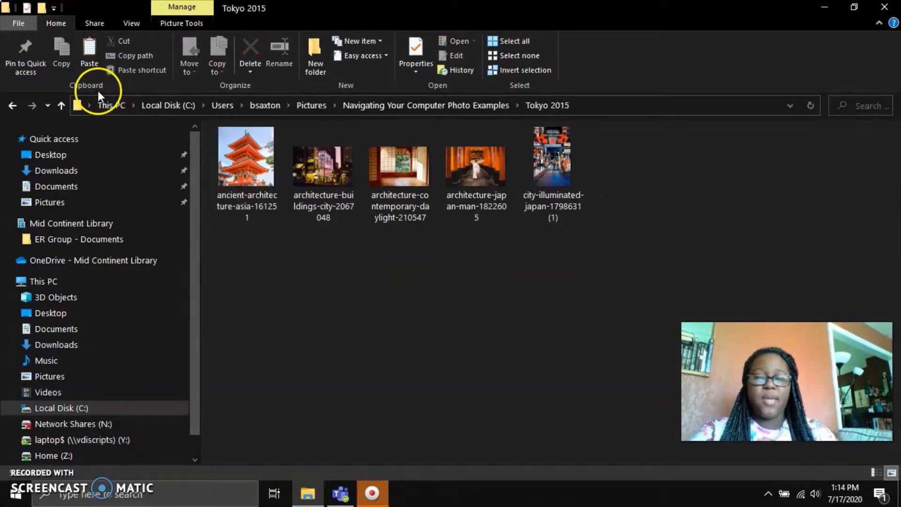
{"action": "left_click", "coordinate": [91, 63]}
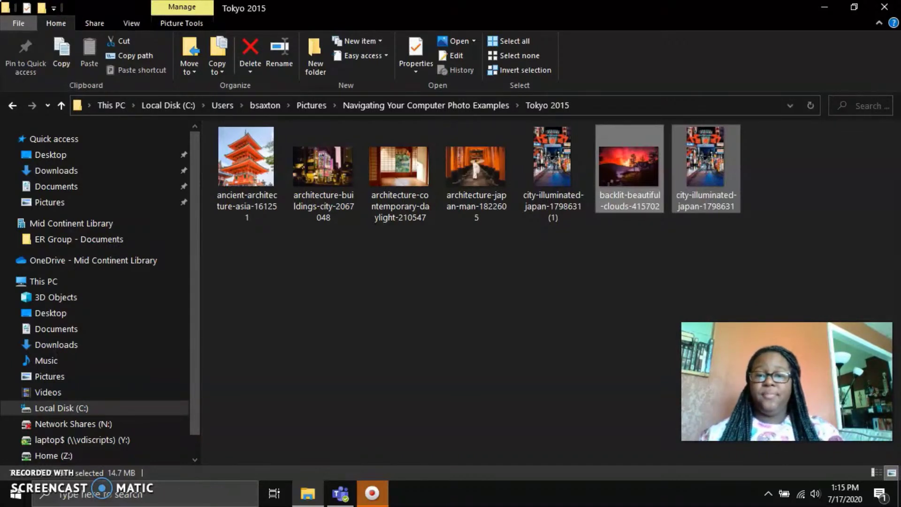
Return to Photo Examples and drag ancient-architecture-asia-1673978 and clouds-dawn-desktop-backgrounds-46253 into Tokyo 2015
{"action": "left_click", "coordinate": [400, 106]}
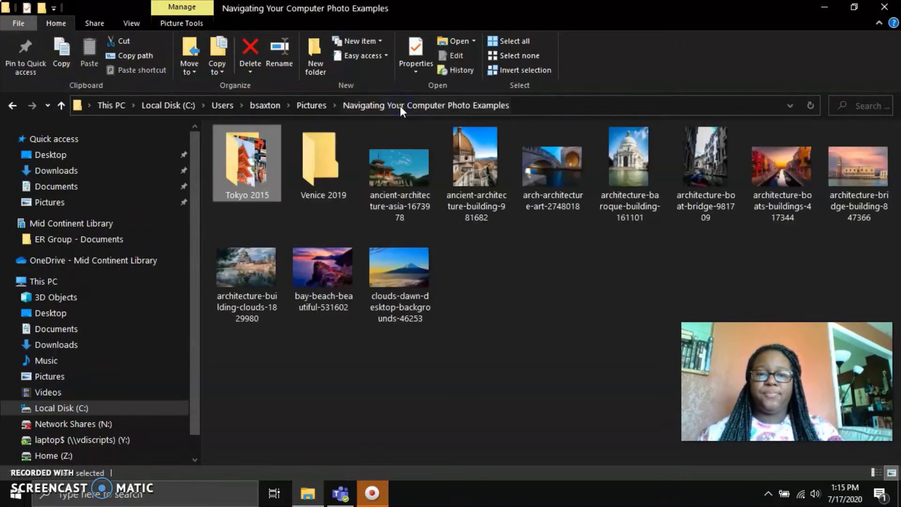
{"action": "left_click", "coordinate": [503, 350]}
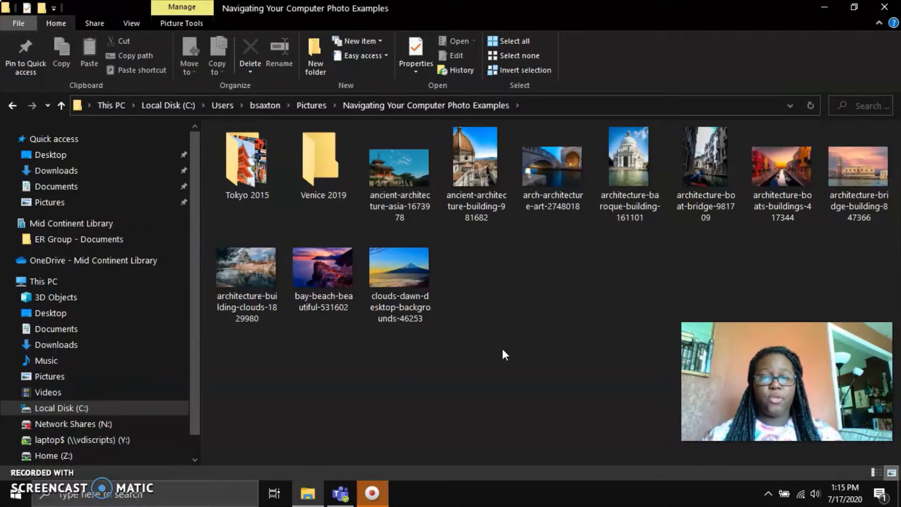
{"action": "left_click", "coordinate": [416, 245]}
{"action": "left_click", "coordinate": [404, 190]}
{"action": "left_click_drag", "start_coordinate": [404, 191], "coordinate": [255, 178]}
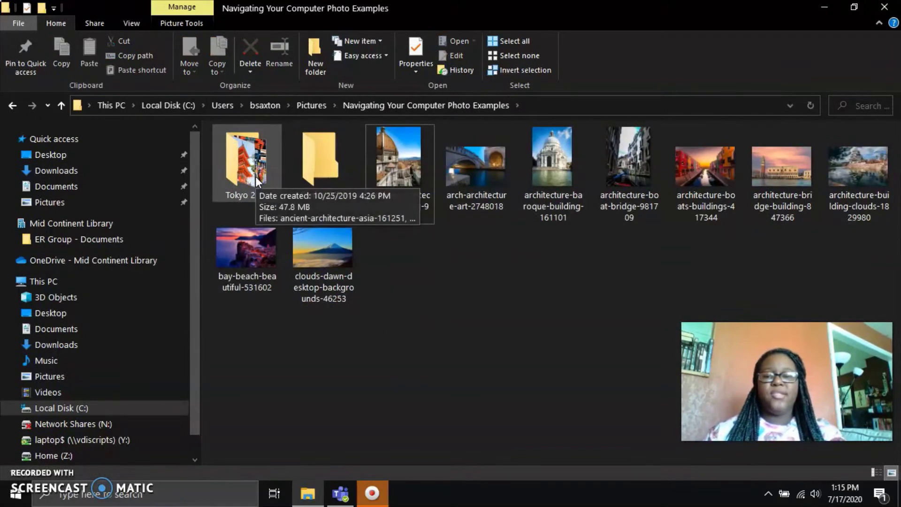
{"action": "left_click", "coordinate": [314, 234]}
{"action": "left_click_drag", "start_coordinate": [314, 235], "coordinate": [249, 177]}
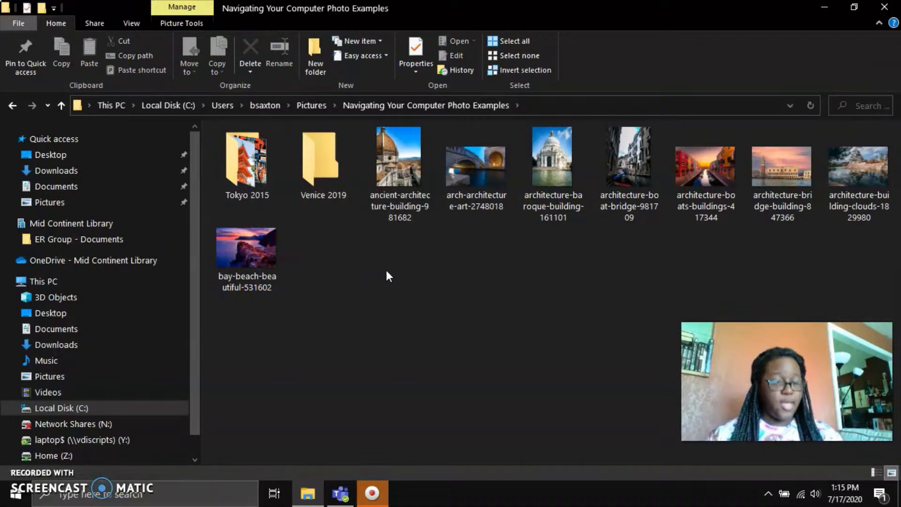
Select all eight remaining loose photos and drag them into Venice 2019
{"action": "left_click", "coordinate": [400, 183]}
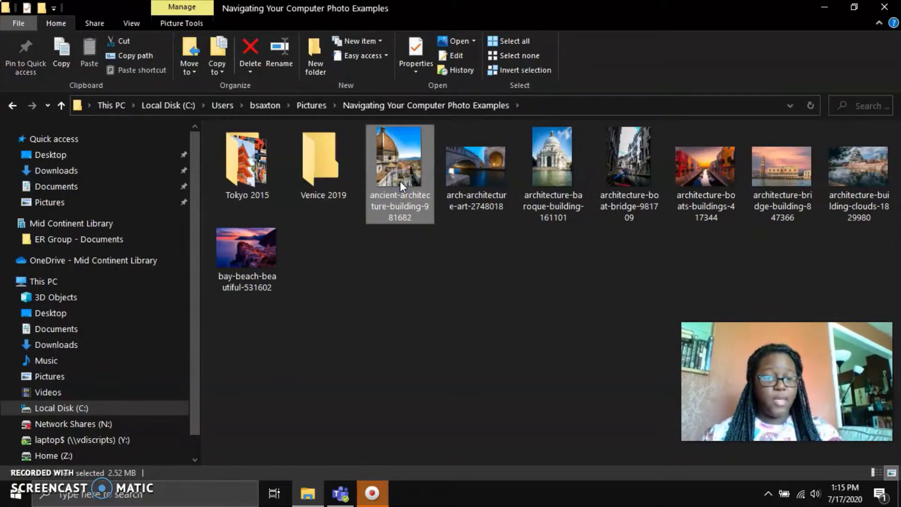
{"action": "left_click", "coordinate": [249, 258], "text": "shift"}
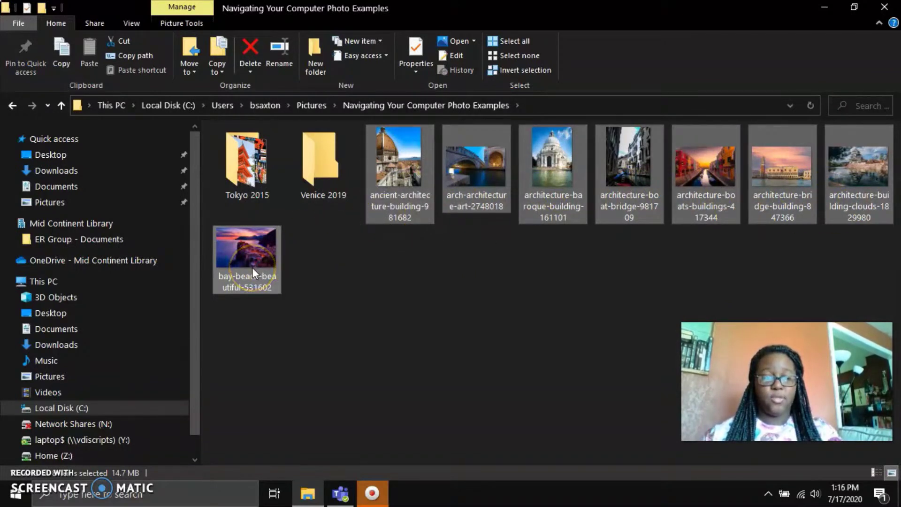
{"action": "mouse_move", "coordinate": [252, 266]}
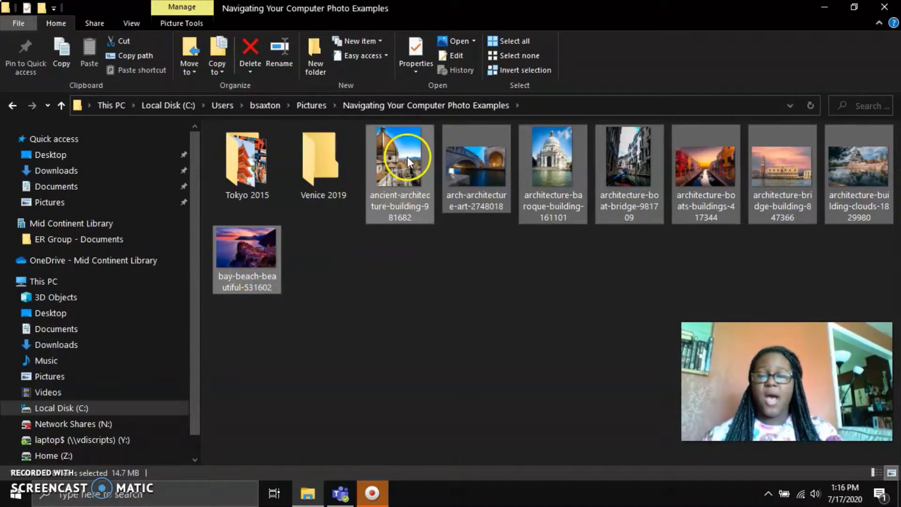
{"action": "left_click_drag", "start_coordinate": [407, 157], "coordinate": [328, 169]}
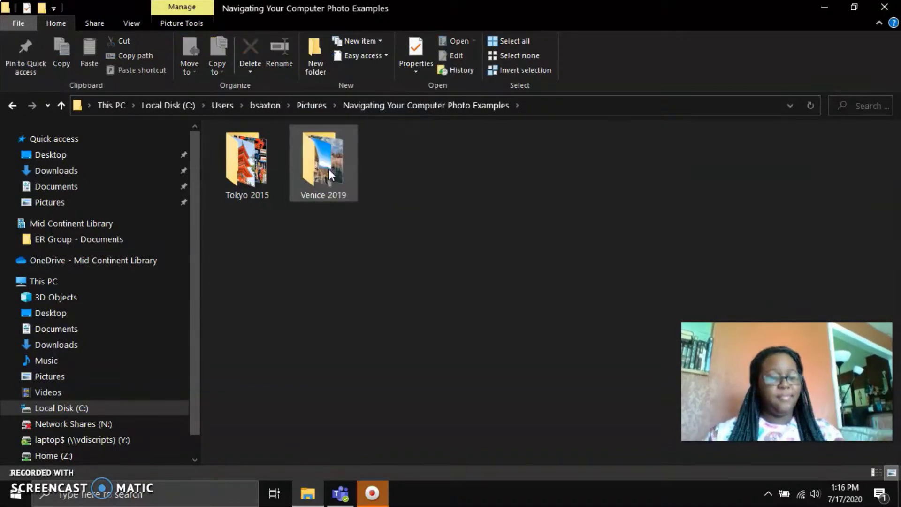